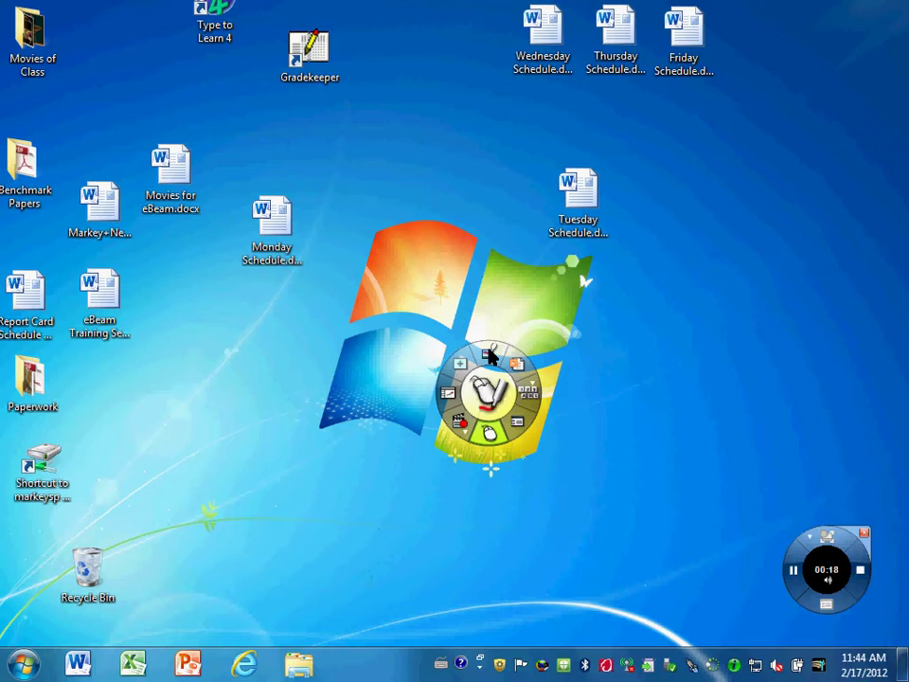
Step: Start annotating the desktop and use the pen to draw a long curved stroke and underline the Tuesday Schedule label
{"action": "left_click", "coordinate": [489, 355]}
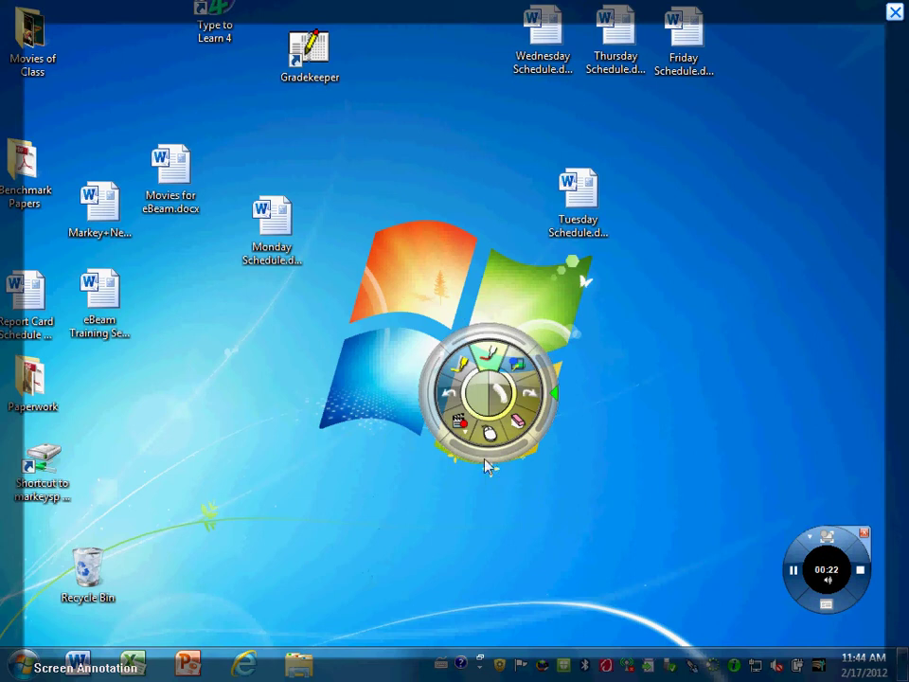
{"action": "right_click", "coordinate": [494, 358]}
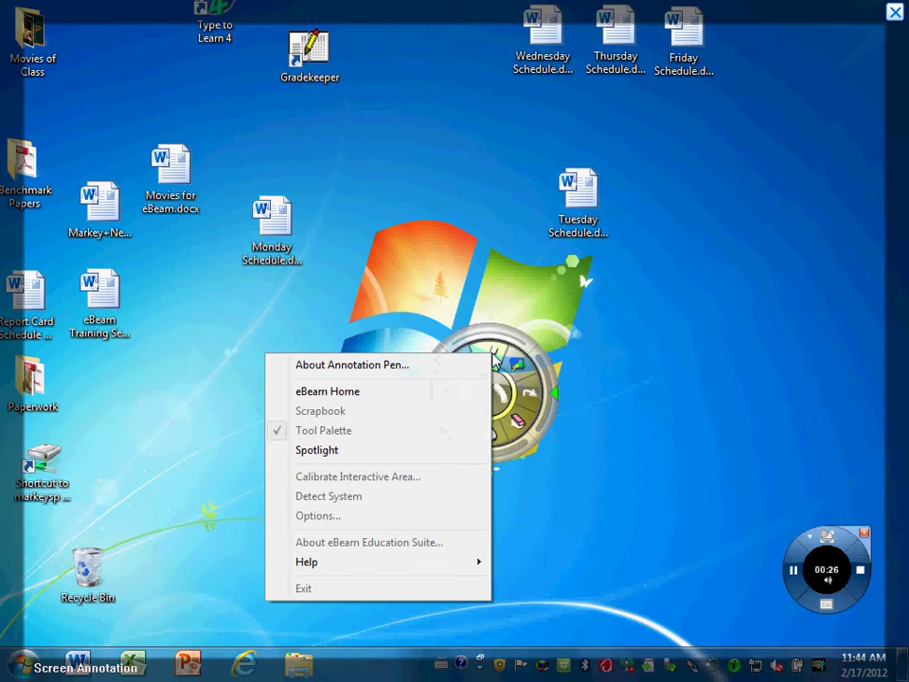
{"action": "left_click", "coordinate": [494, 358]}
{"action": "mouse_move", "coordinate": [467, 131]}
{"action": "left_mouse_down"}
{"action": "mouse_move", "coordinate": [328, 152]}
{"action": "mouse_move", "coordinate": [446, 166]}
{"action": "mouse_move", "coordinate": [731, 173]}
{"action": "left_mouse_up"}
{"action": "left_click_drag", "start_coordinate": [748, 216], "coordinate": [673, 463]}
{"action": "left_click_drag", "start_coordinate": [613, 235], "coordinate": [574, 235]}
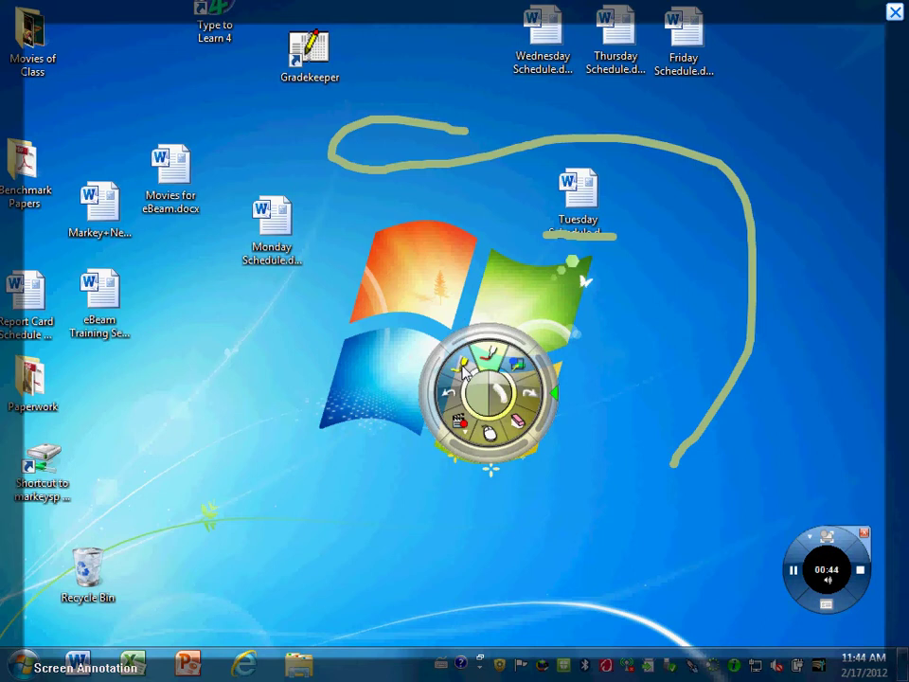
Step: Highlight both lines of the Monday Schedule label with two highlighter strokes
{"action": "left_click", "coordinate": [460, 367]}
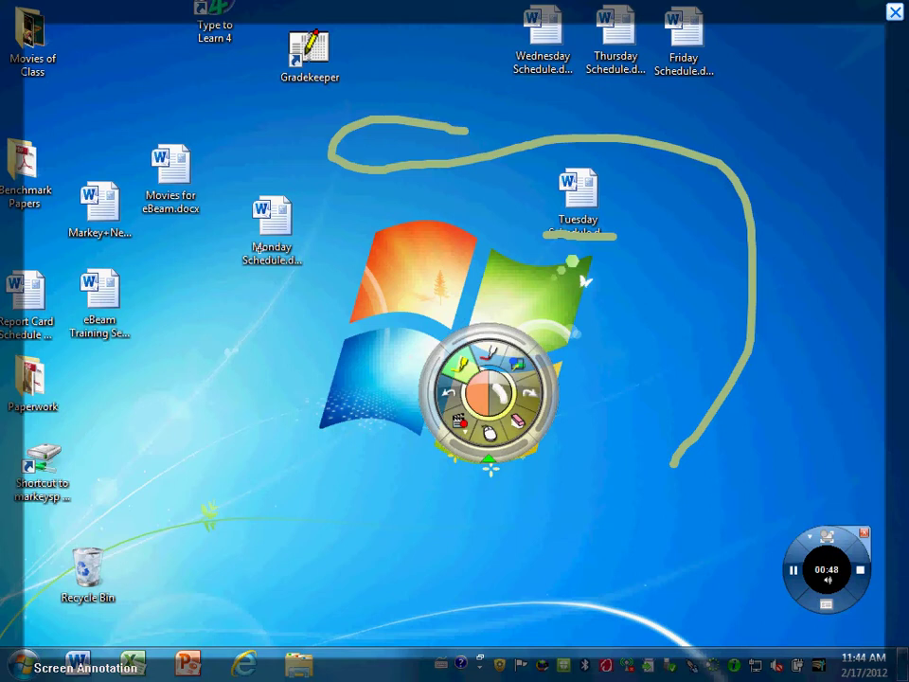
{"action": "left_click_drag", "start_coordinate": [229, 248], "coordinate": [329, 248]}
{"action": "left_click_drag", "start_coordinate": [220, 262], "coordinate": [320, 265]}
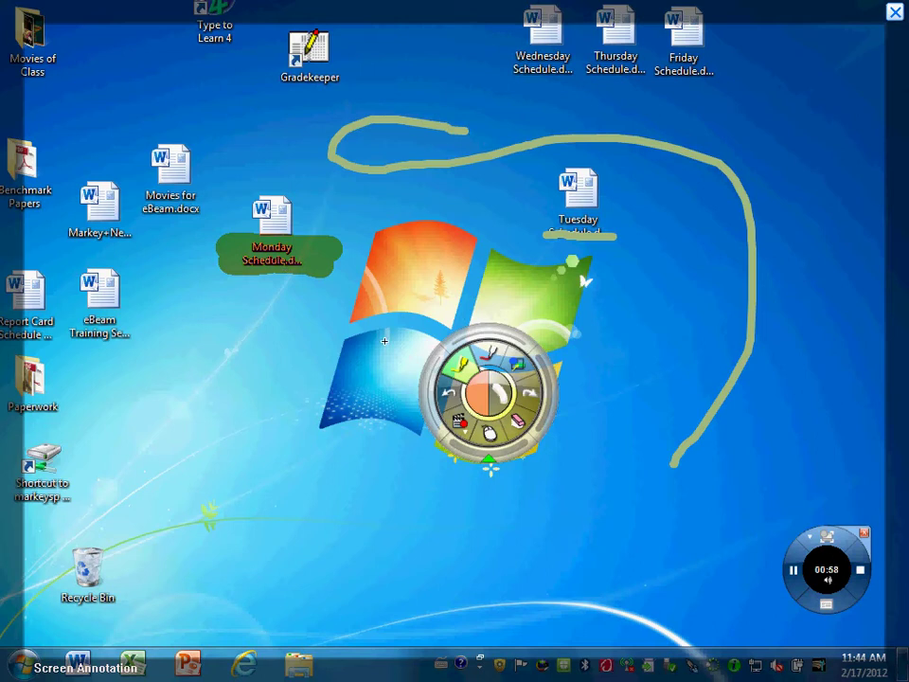
Step: Undo both highlighter strokes over the Monday Schedule label and redo them
{"action": "left_click", "coordinate": [451, 396]}
{"action": "left_click", "coordinate": [452, 396]}
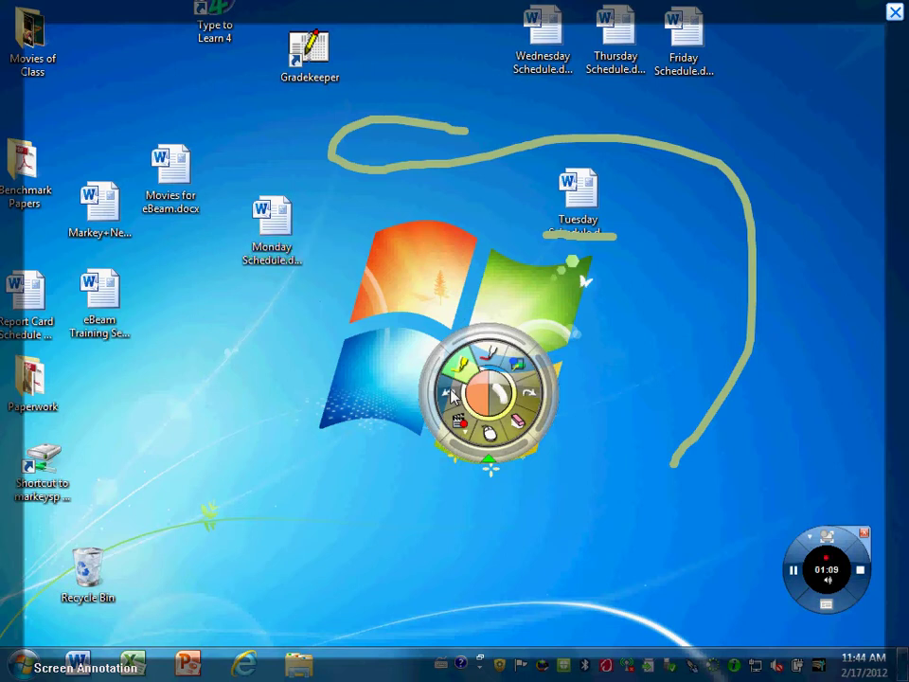
{"action": "left_click", "coordinate": [533, 395]}
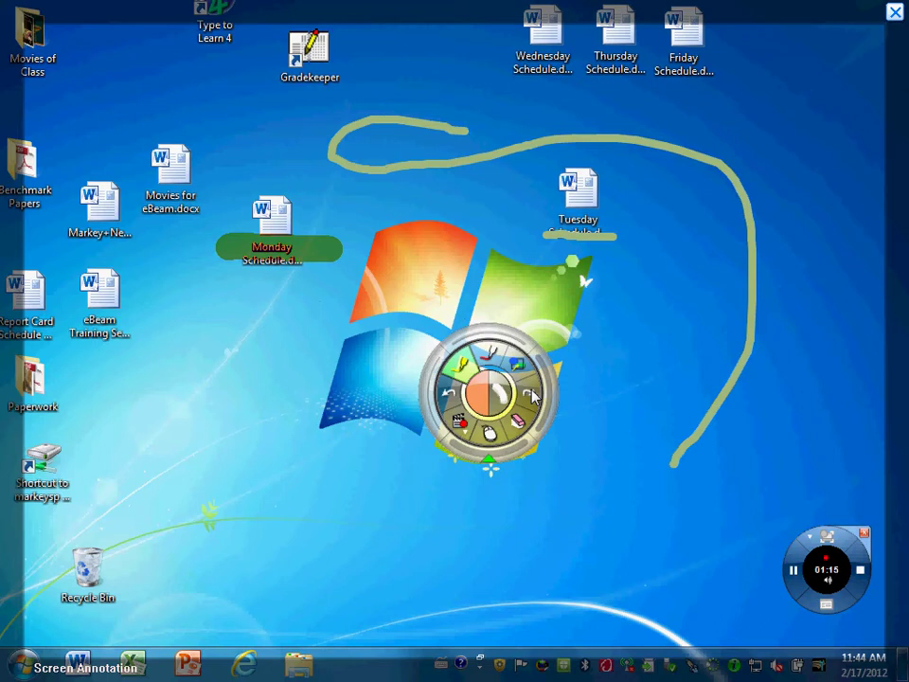
{"action": "left_click", "coordinate": [533, 396]}
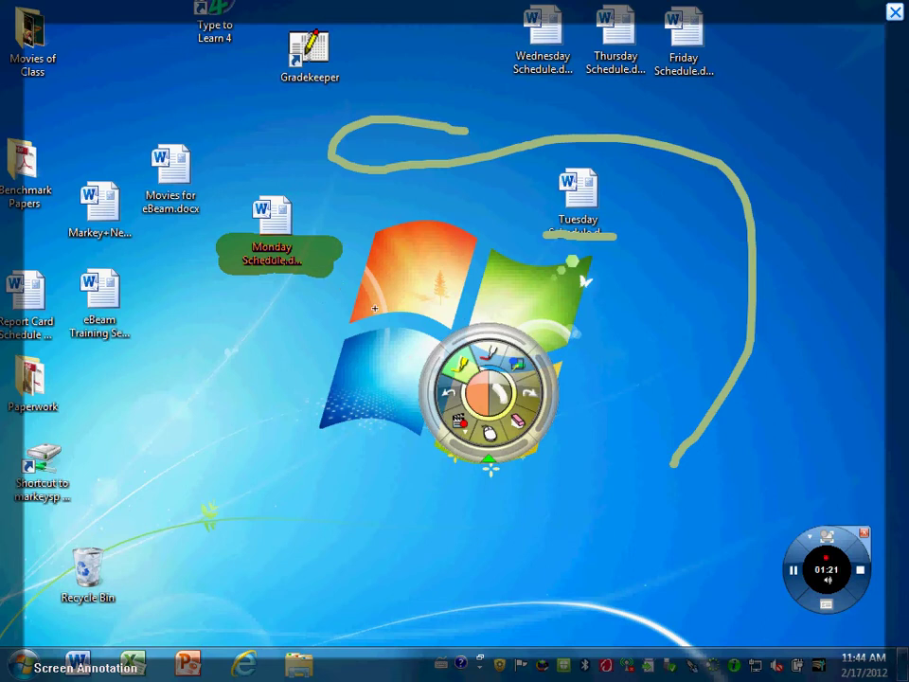
Step: Erase the right-hand end of the highlight over the Monday Schedule label
{"action": "left_click", "coordinate": [518, 426]}
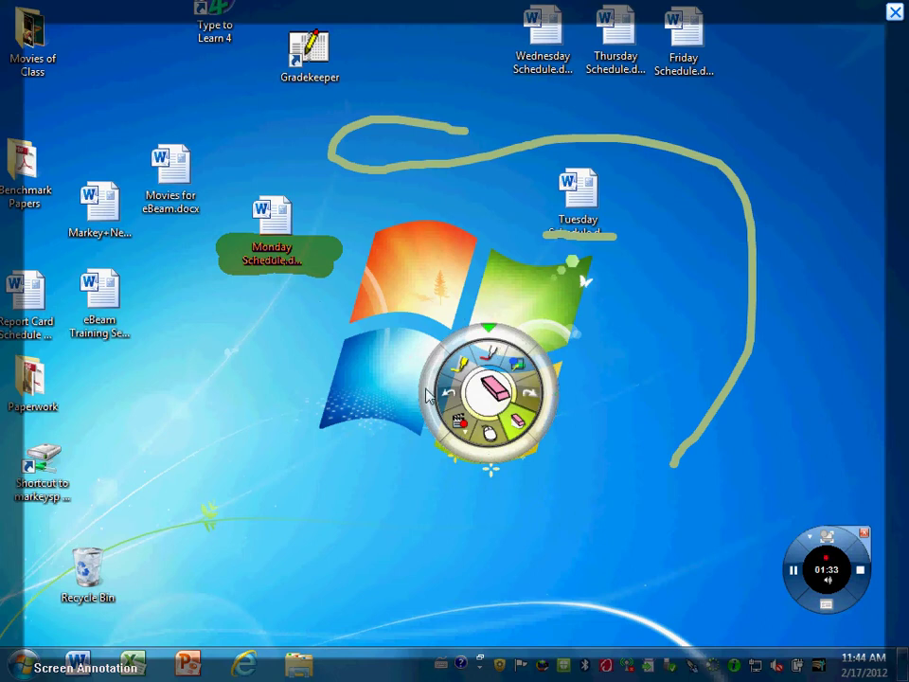
{"action": "mouse_move", "coordinate": [323, 223]}
{"action": "left_mouse_down"}
{"action": "mouse_move", "coordinate": [319, 265]}
{"action": "mouse_move", "coordinate": [326, 273]}
{"action": "mouse_move", "coordinate": [336, 253]}
{"action": "mouse_move", "coordinate": [330, 270]}
{"action": "left_mouse_up"}
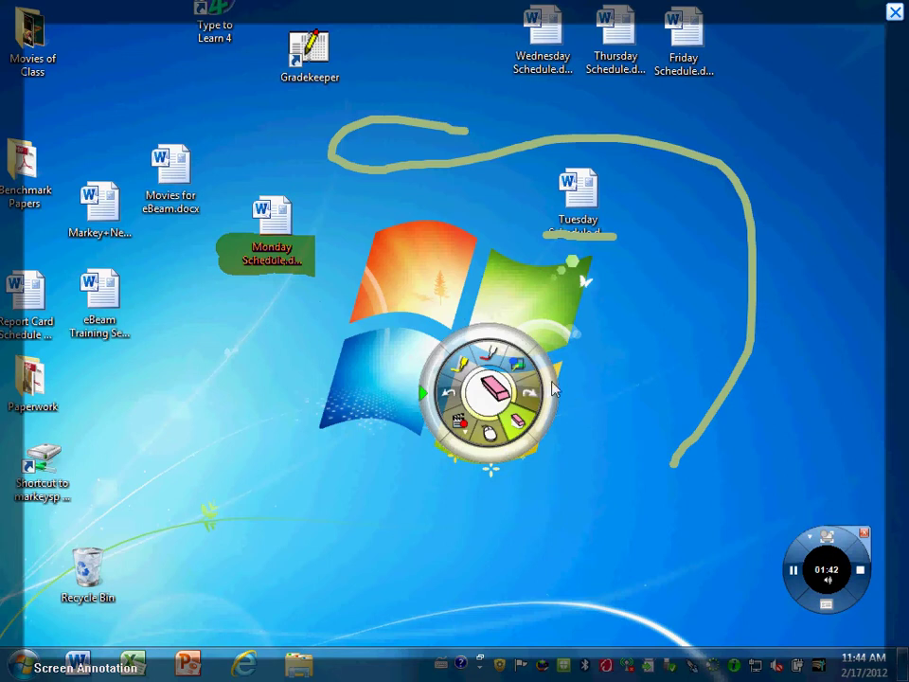
Step: Draw two red outlined ellipses, one below and right of the Tuesday Schedule icon and one around it
{"action": "left_click", "coordinate": [522, 367]}
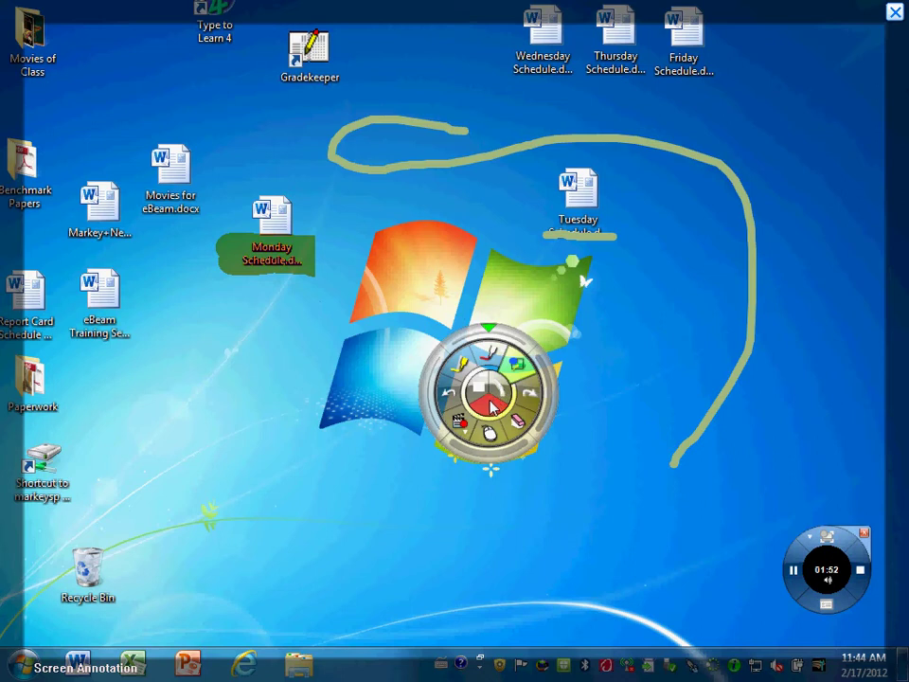
{"action": "left_click", "coordinate": [479, 385]}
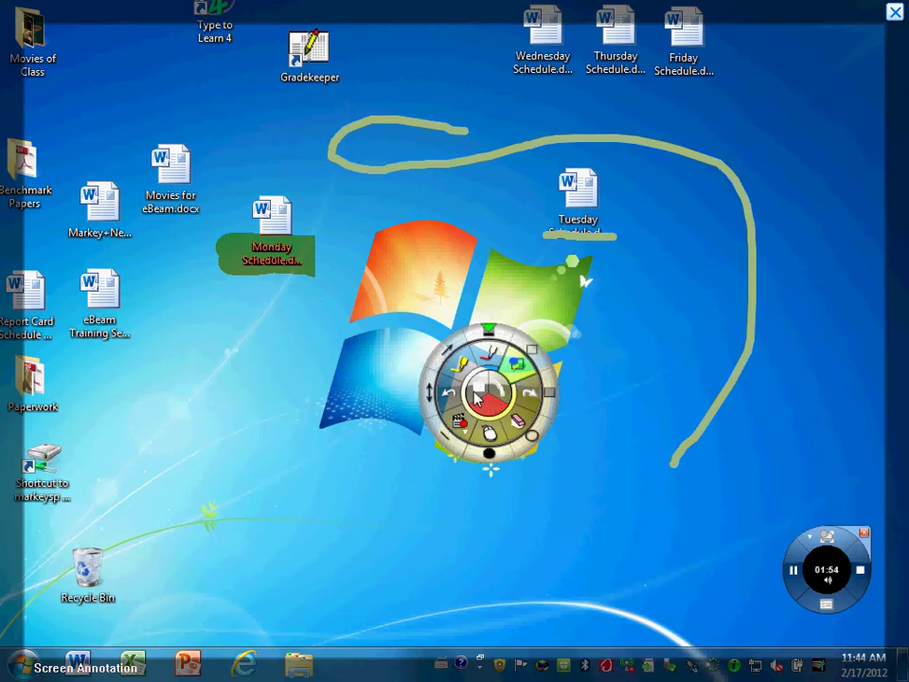
{"action": "left_click", "coordinate": [532, 437]}
{"action": "mouse_move", "coordinate": [603, 452]}
{"action": "left_mouse_down"}
{"action": "mouse_move", "coordinate": [678, 351]}
{"action": "mouse_move", "coordinate": [795, 252]}
{"action": "left_mouse_up"}
{"action": "left_click_drag", "start_coordinate": [692, 151], "coordinate": [479, 277]}
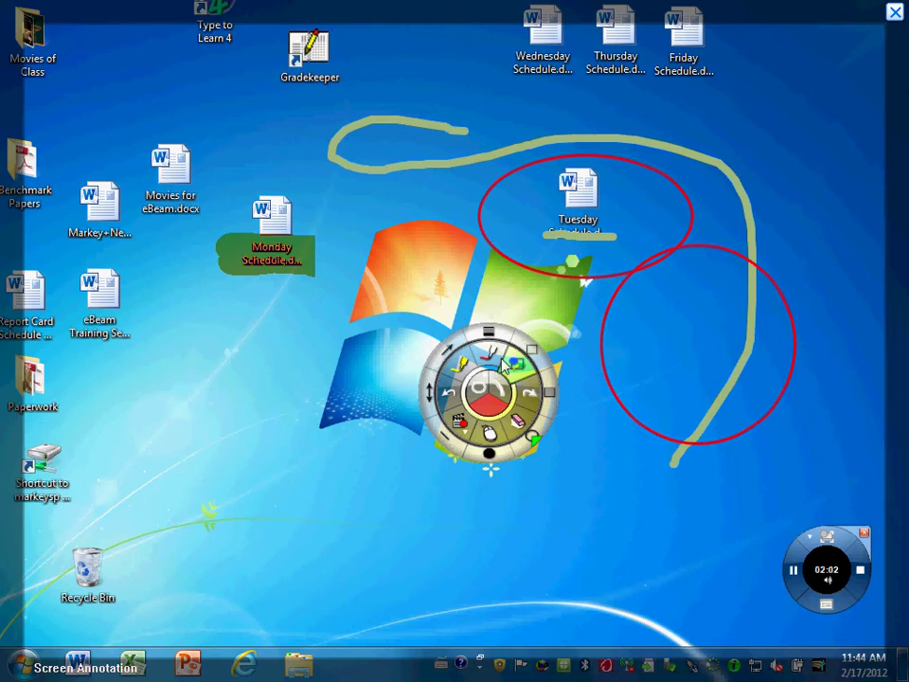
Step: Draw two overlapping filled red ellipses over the Monday Schedule icon
{"action": "left_click", "coordinate": [518, 418]}
{"action": "left_click_drag", "start_coordinate": [261, 320], "coordinate": [355, 142]}
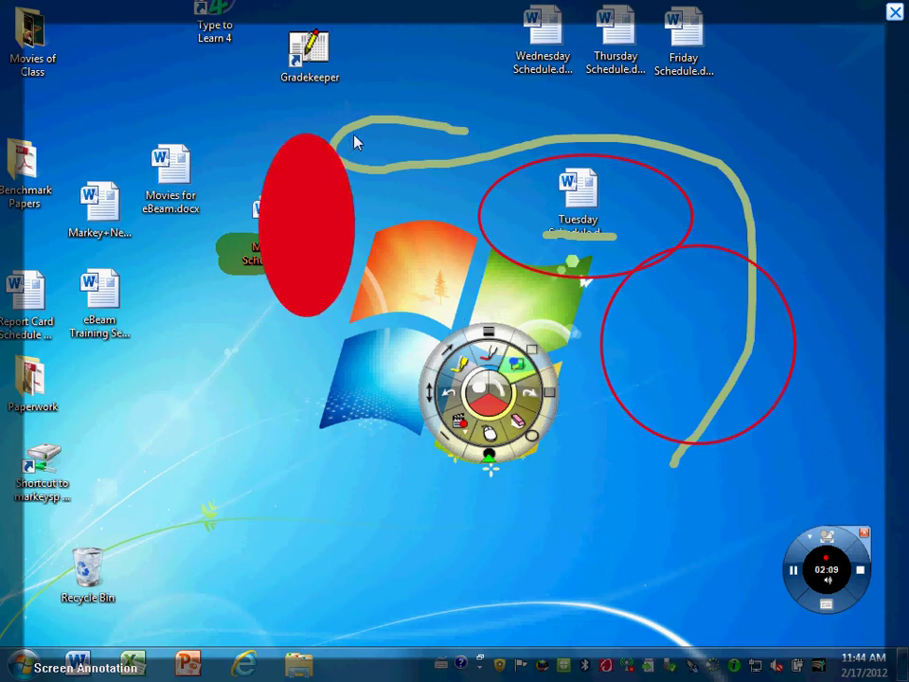
{"action": "left_click_drag", "start_coordinate": [203, 170], "coordinate": [300, 290]}
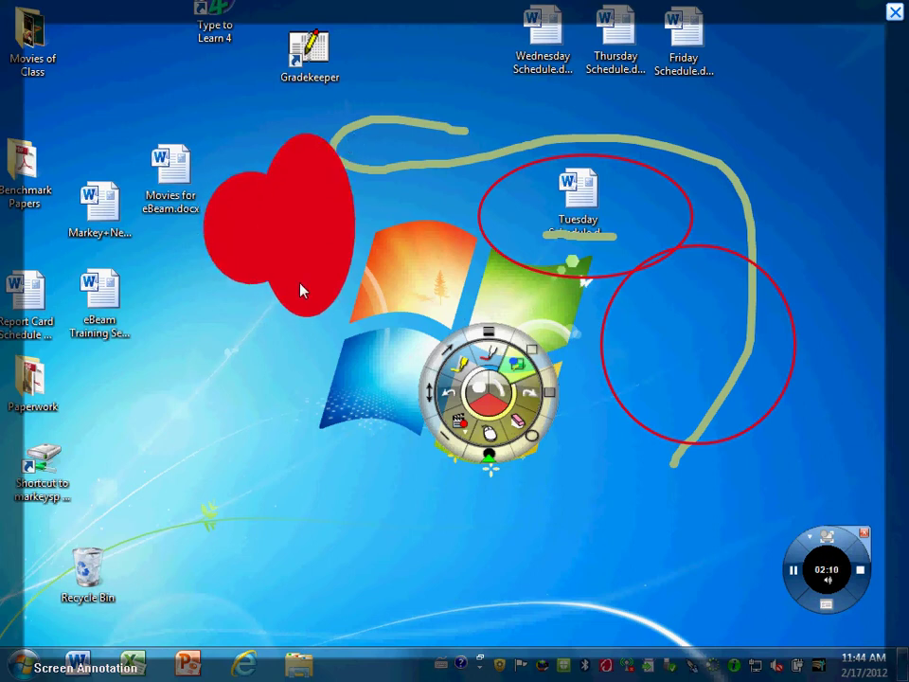
Step: Draw a red single-headed arrow, a horizontal double-headed arrow and a straight horizontal line across the lower desktop
{"action": "left_click", "coordinate": [455, 354]}
{"action": "left_click_drag", "start_coordinate": [323, 510], "coordinate": [260, 390]}
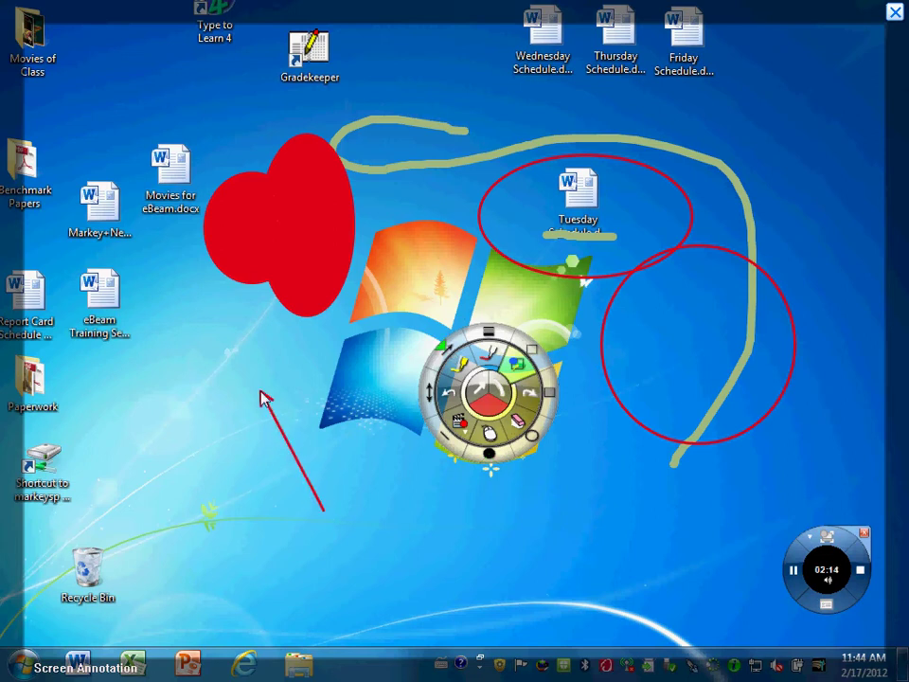
{"action": "left_click", "coordinate": [429, 391]}
{"action": "left_click_drag", "start_coordinate": [396, 507], "coordinate": [615, 512]}
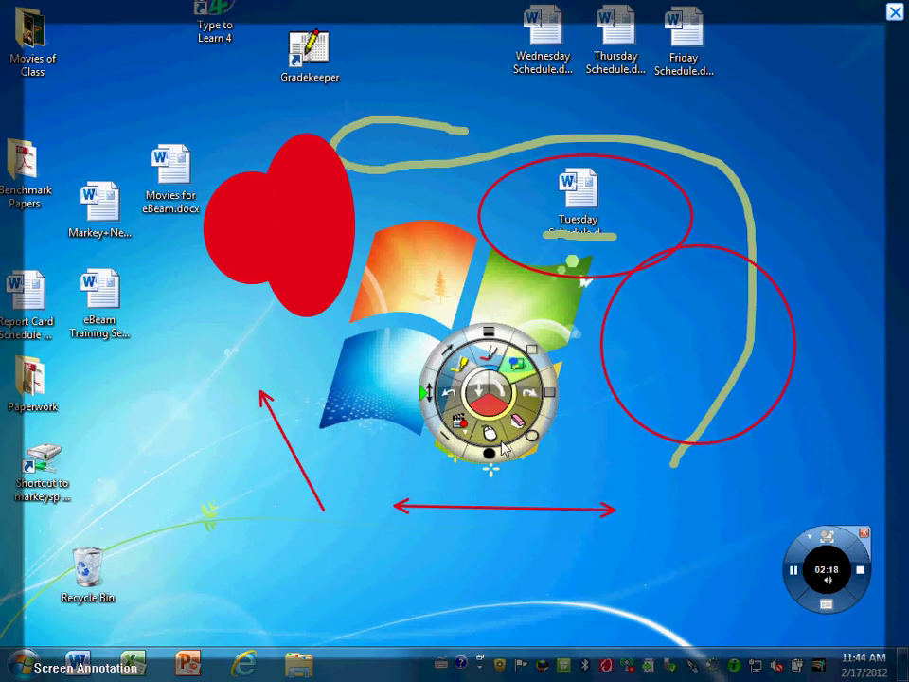
{"action": "left_click", "coordinate": [438, 435]}
{"action": "left_click_drag", "start_coordinate": [398, 564], "coordinate": [692, 560]}
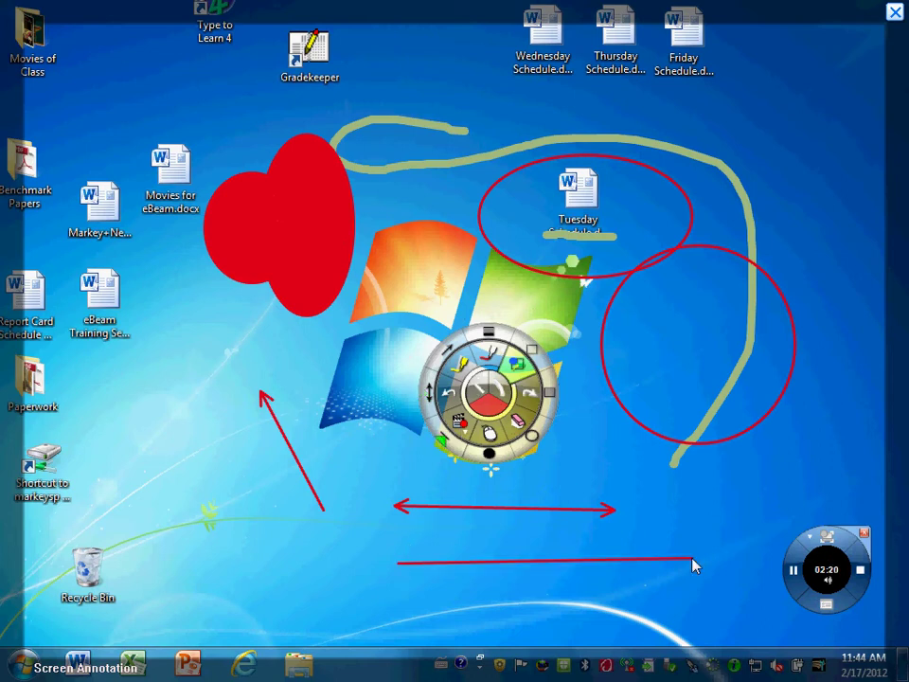
Step: Draw parallel diagonal lines in orange, purple and blue, plus a thicker blue line crossing them
{"action": "left_click", "coordinate": [491, 398]}
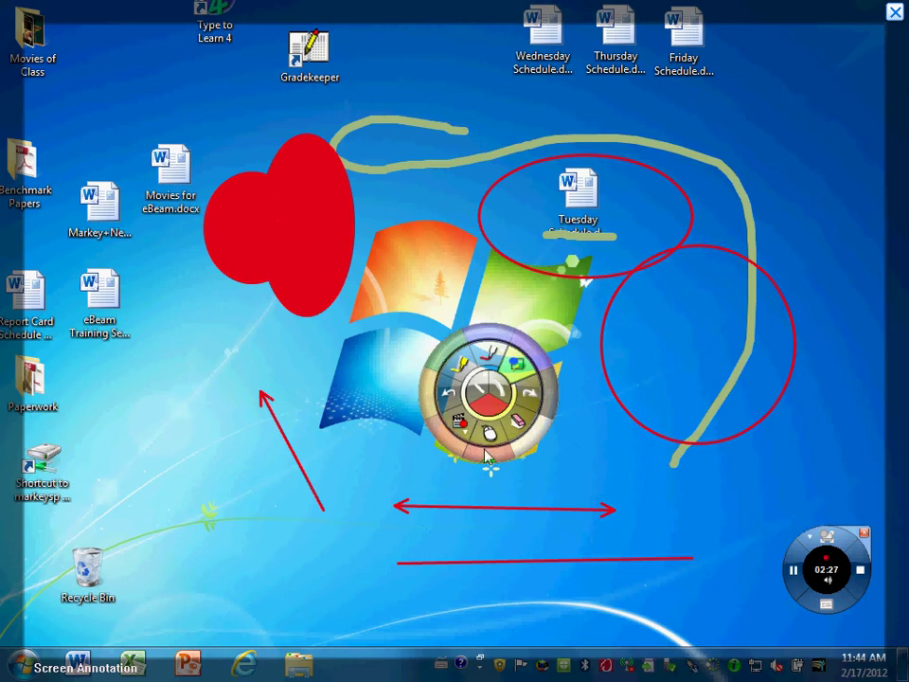
{"action": "mouse_move", "coordinate": [676, 483]}
{"action": "left_mouse_down"}
{"action": "mouse_move", "coordinate": [741, 552]}
{"action": "mouse_move", "coordinate": [591, 574]}
{"action": "left_mouse_up"}
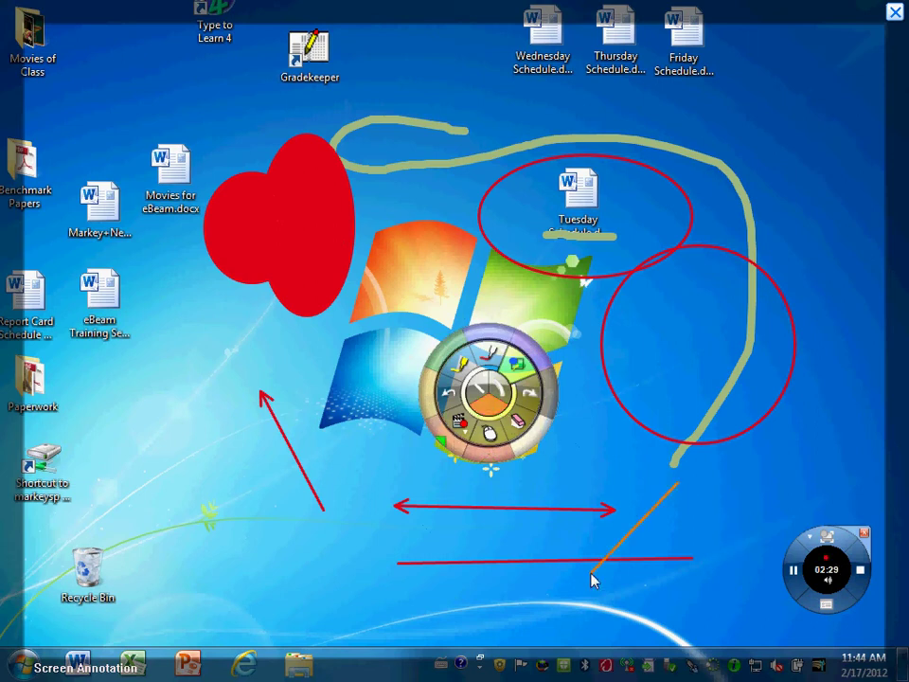
{"action": "left_click", "coordinate": [538, 353]}
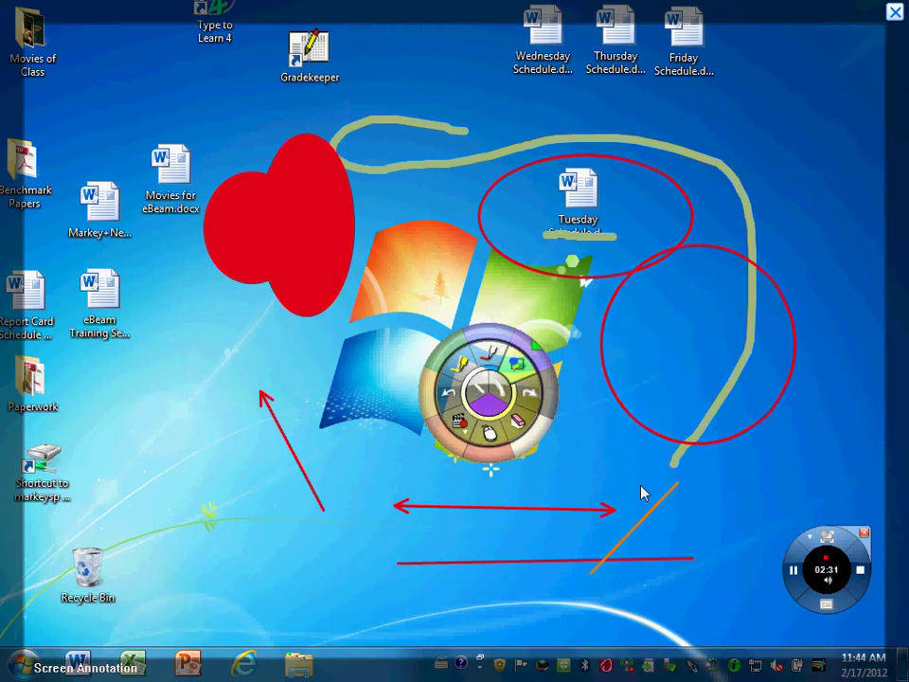
{"action": "left_click_drag", "start_coordinate": [641, 477], "coordinate": [546, 579]}
{"action": "left_click", "coordinate": [487, 339]}
{"action": "left_click_drag", "start_coordinate": [610, 458], "coordinate": [496, 563]}
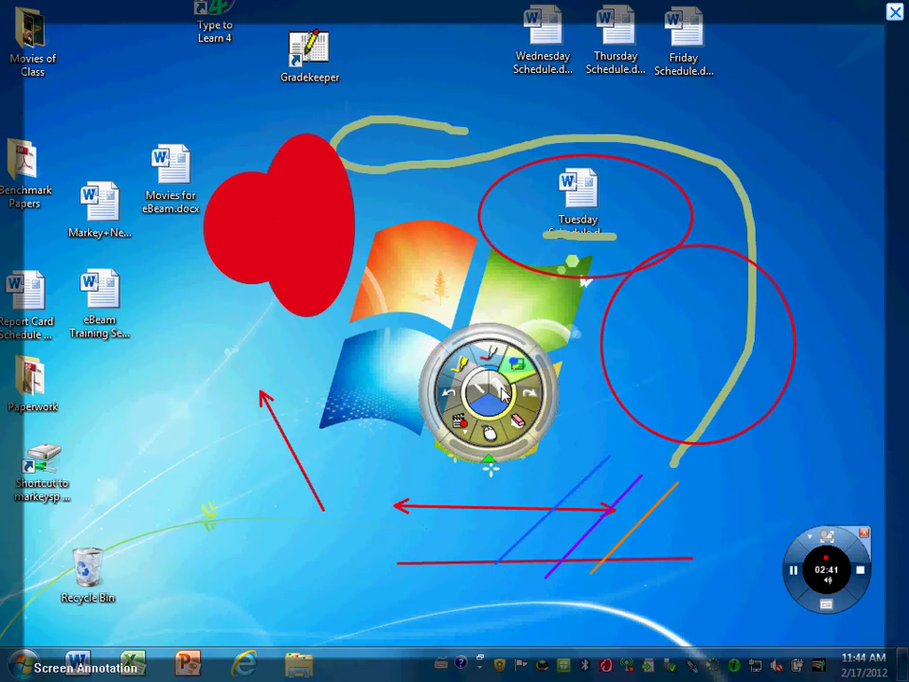
{"action": "mouse_move", "coordinate": [767, 416]}
{"action": "left_mouse_down"}
{"action": "mouse_move", "coordinate": [653, 578]}
{"action": "mouse_move", "coordinate": [619, 608]}
{"action": "mouse_move", "coordinate": [401, 513]}
{"action": "mouse_move", "coordinate": [369, 554]}
{"action": "left_mouse_up"}
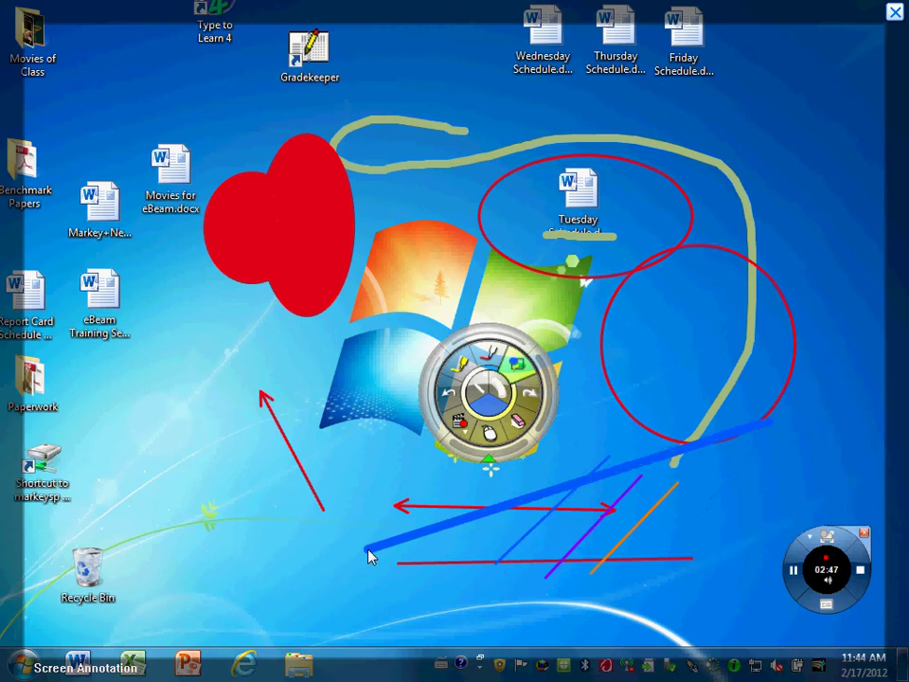
Step: Draw three vertical pen strokes of medium, thin and very thick width beside the long curved stroke
{"action": "left_click", "coordinate": [490, 354]}
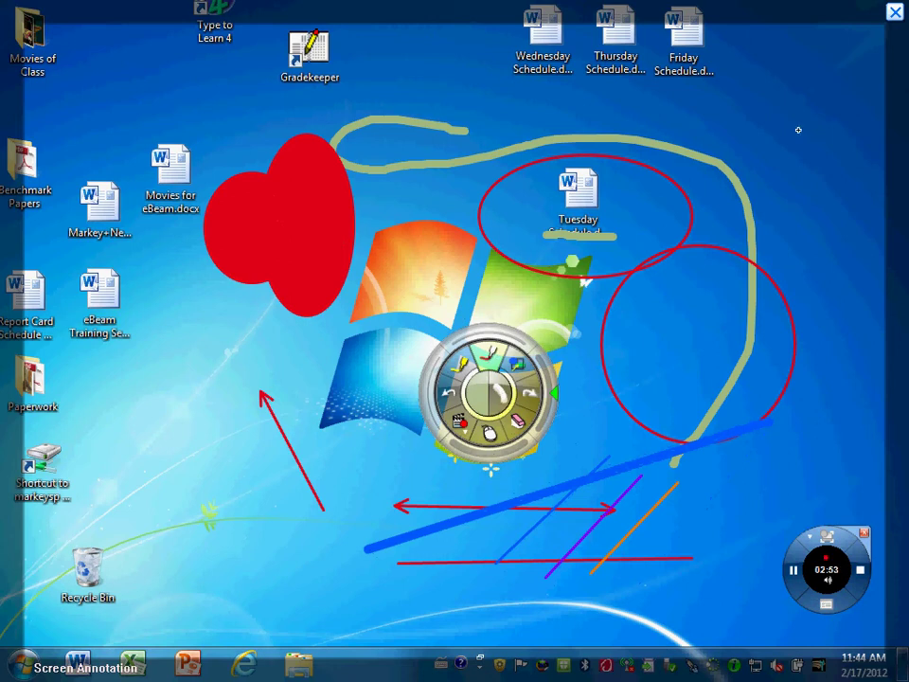
{"action": "left_click_drag", "start_coordinate": [798, 183], "coordinate": [798, 237]}
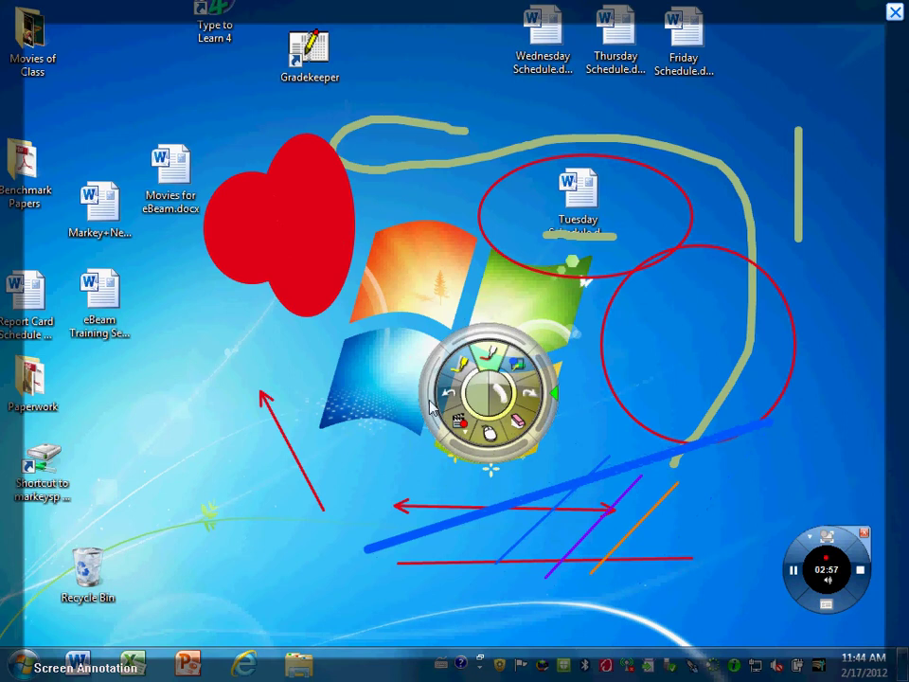
{"action": "left_click_drag", "start_coordinate": [828, 129], "coordinate": [828, 220]}
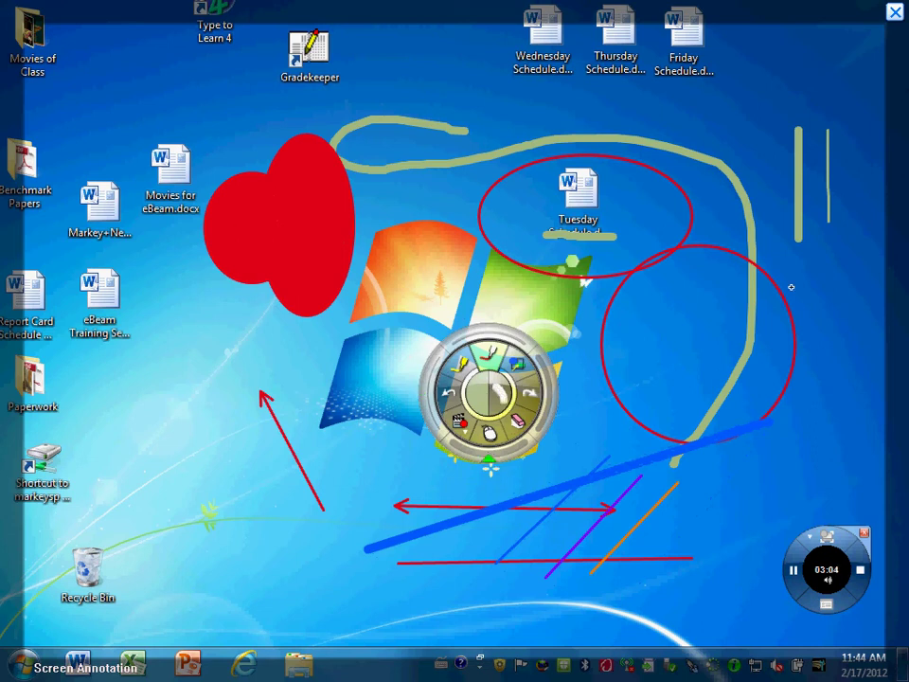
{"action": "left_click_drag", "start_coordinate": [770, 92], "coordinate": [769, 279]}
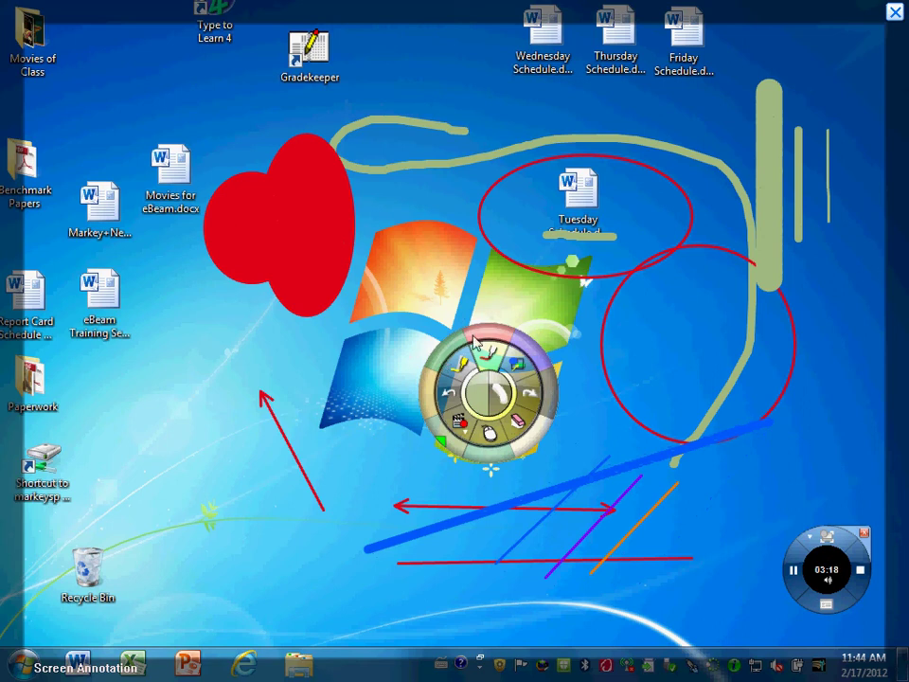
Step: Define a custom magenta pen colour (red 243, green 5, blue 250) and draw a thick closed loop around the tool palette
{"action": "left_click", "coordinate": [425, 402]}
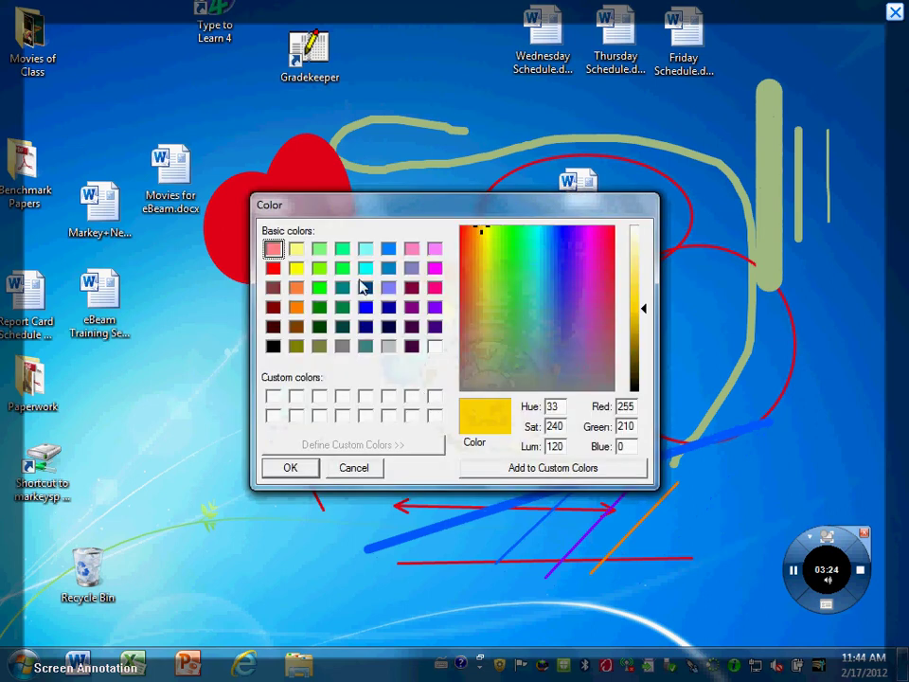
{"action": "left_click_drag", "start_coordinate": [482, 229], "coordinate": [578, 342]}
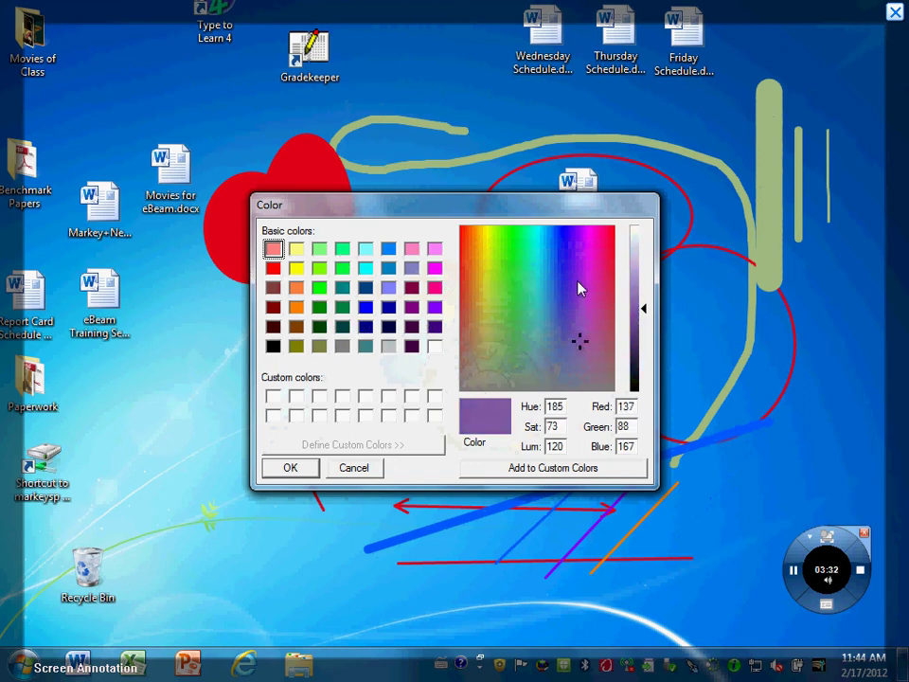
{"action": "left_click", "coordinate": [519, 347]}
{"action": "left_click_drag", "start_coordinate": [519, 355], "coordinate": [461, 227]}
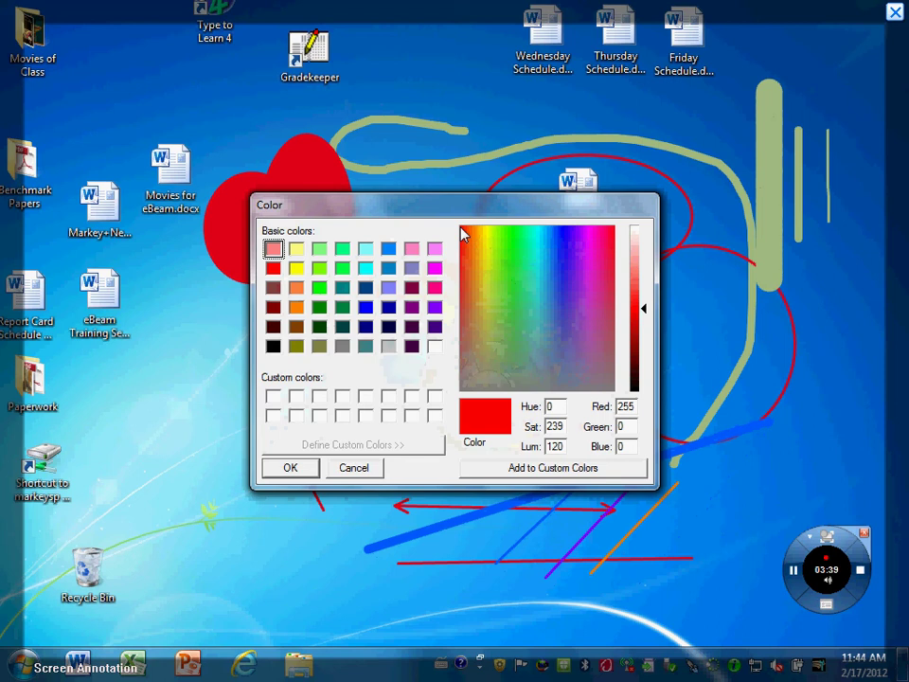
{"action": "left_click_drag", "start_coordinate": [463, 234], "coordinate": [588, 234]}
{"action": "left_click", "coordinate": [517, 468]}
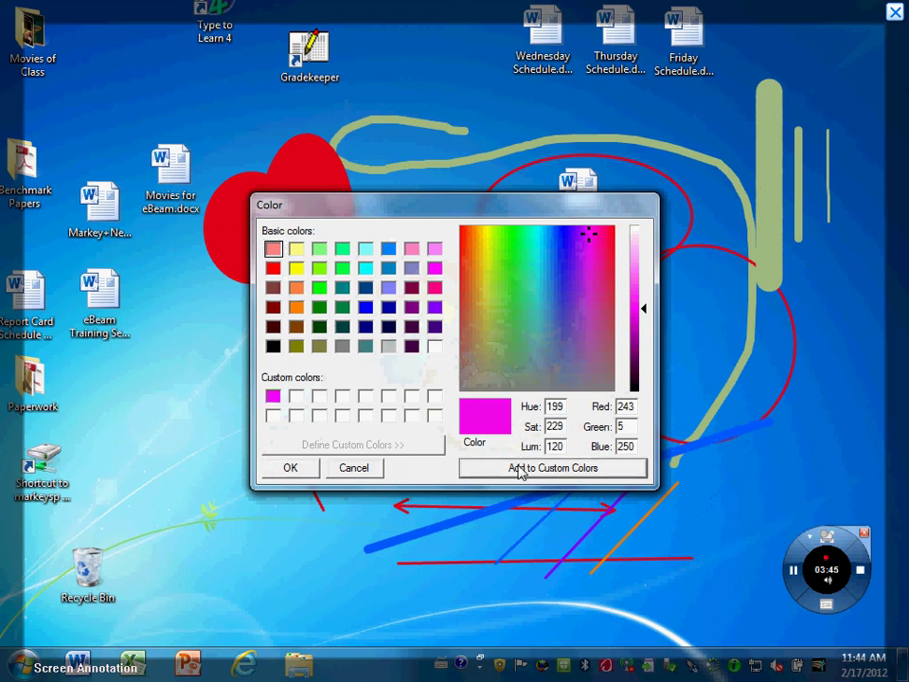
{"action": "left_click", "coordinate": [290, 471]}
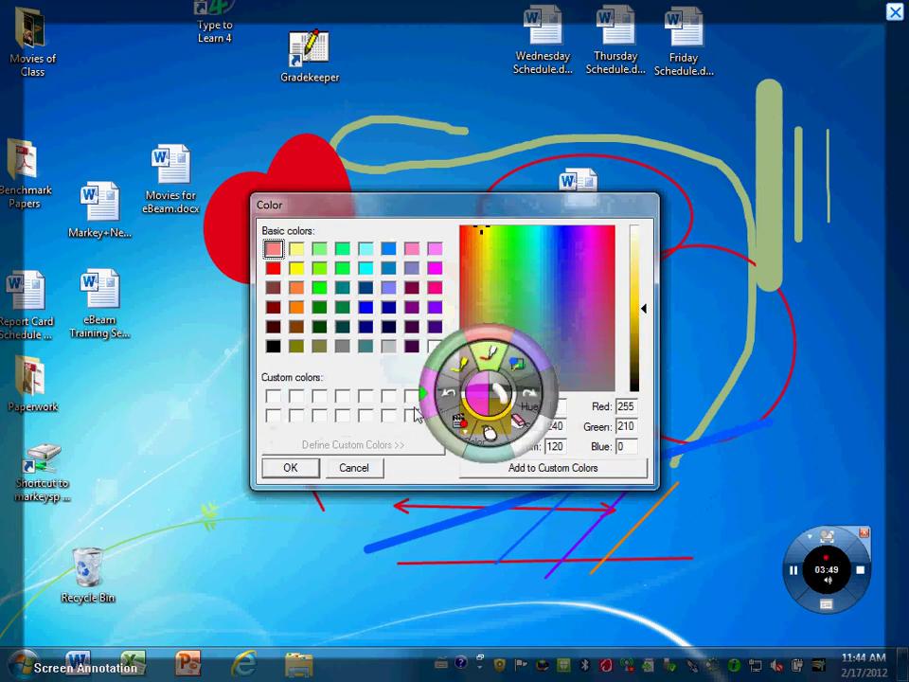
{"action": "left_click", "coordinate": [350, 472]}
{"action": "mouse_move", "coordinate": [433, 204]}
{"action": "left_mouse_down"}
{"action": "mouse_move", "coordinate": [398, 264]}
{"action": "mouse_move", "coordinate": [248, 411]}
{"action": "mouse_move", "coordinate": [360, 547]}
{"action": "mouse_move", "coordinate": [531, 547]}
{"action": "mouse_move", "coordinate": [665, 374]}
{"action": "mouse_move", "coordinate": [692, 282]}
{"action": "mouse_move", "coordinate": [535, 204]}
{"action": "mouse_move", "coordinate": [447, 206]}
{"action": "left_mouse_up"}
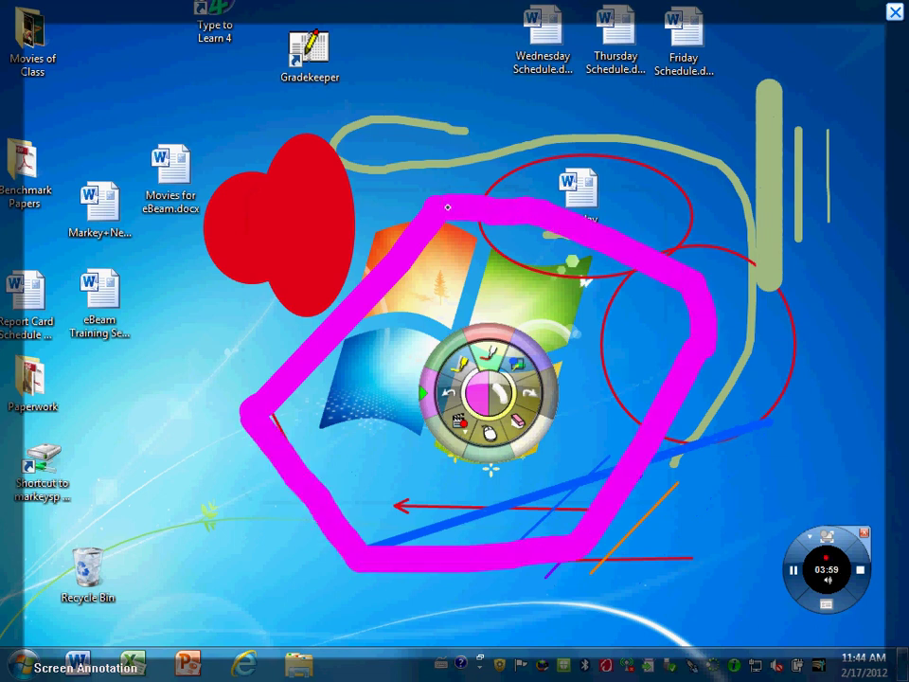
Step: Exit screen annotation and discard the annotations instead of saving them as a Scrapbook page
{"action": "left_click", "coordinate": [491, 437]}
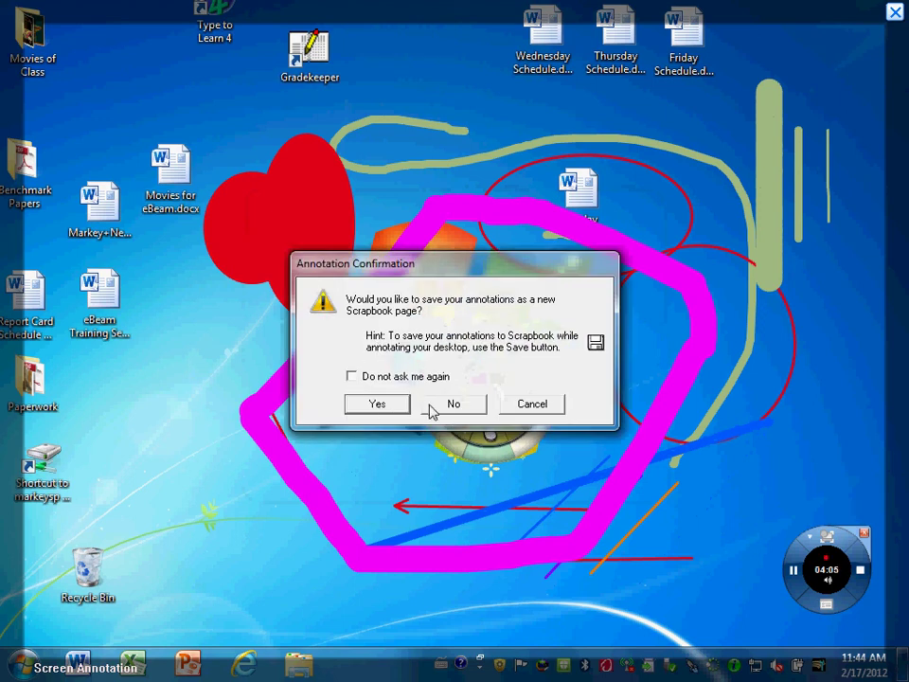
{"action": "left_click", "coordinate": [535, 402]}
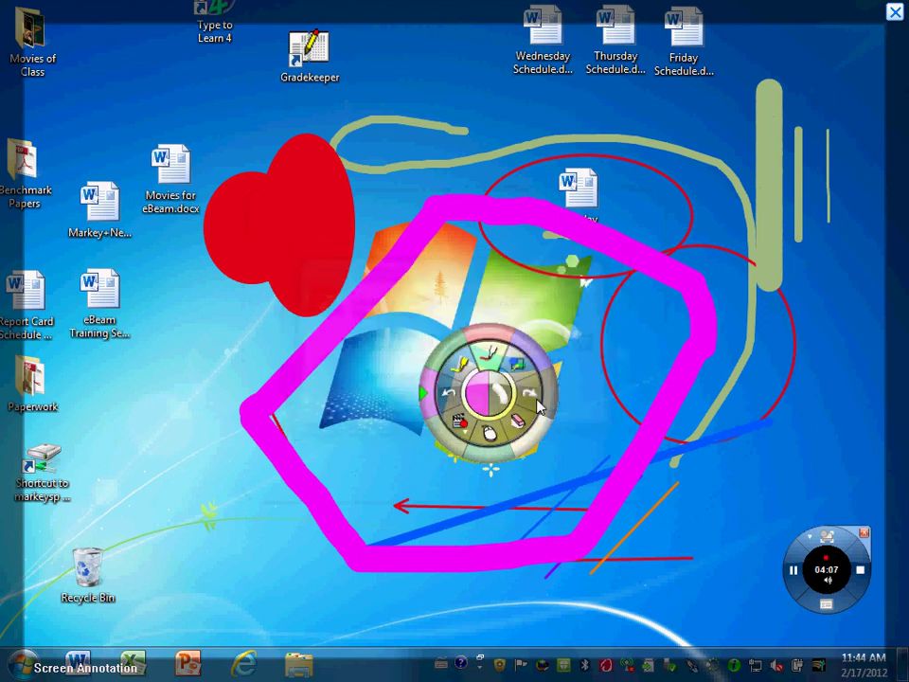
{"action": "left_click", "coordinate": [490, 440]}
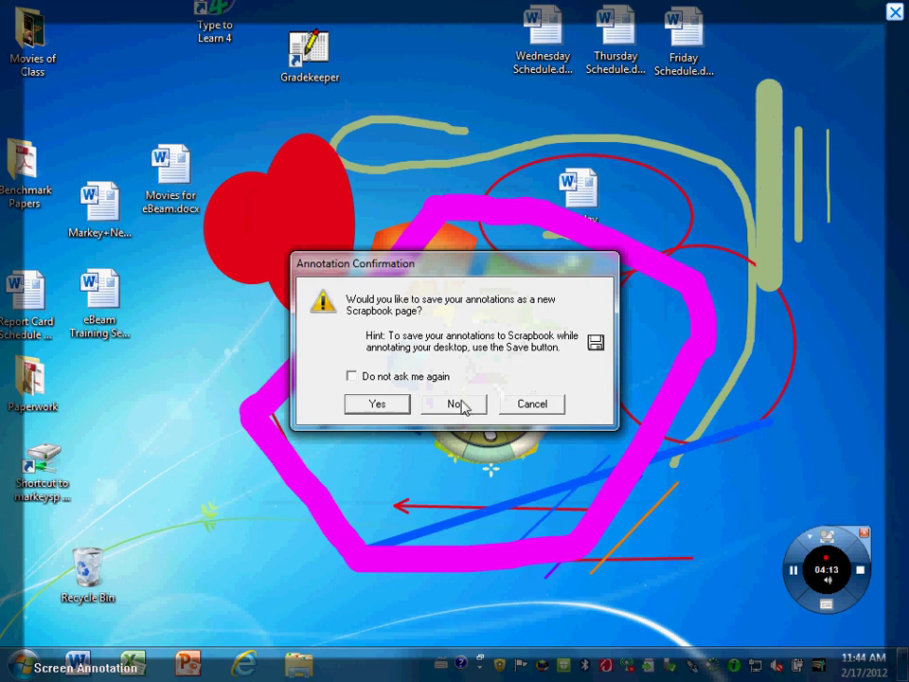
{"action": "left_click", "coordinate": [454, 403]}
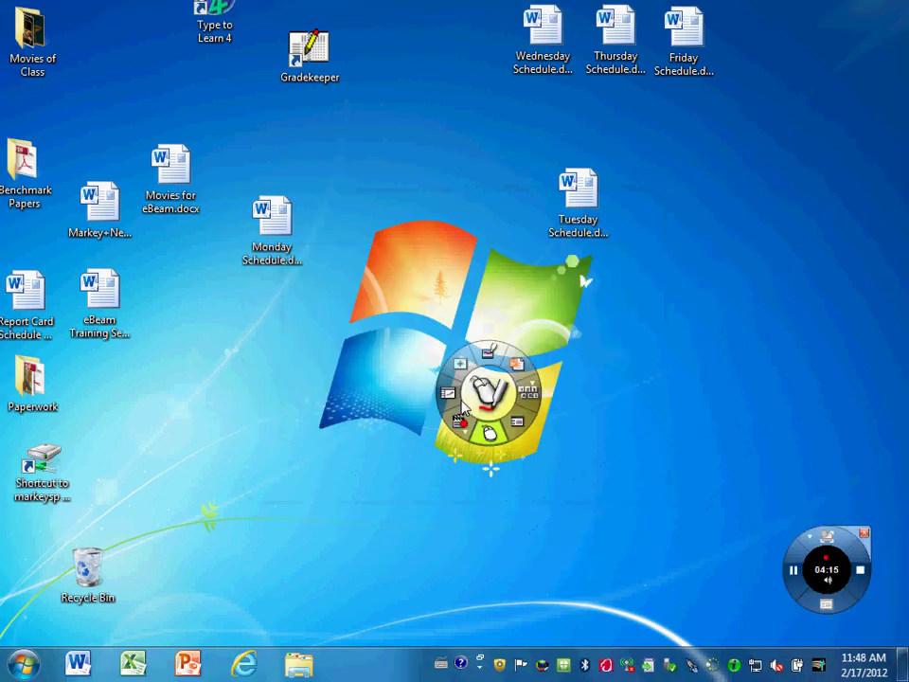